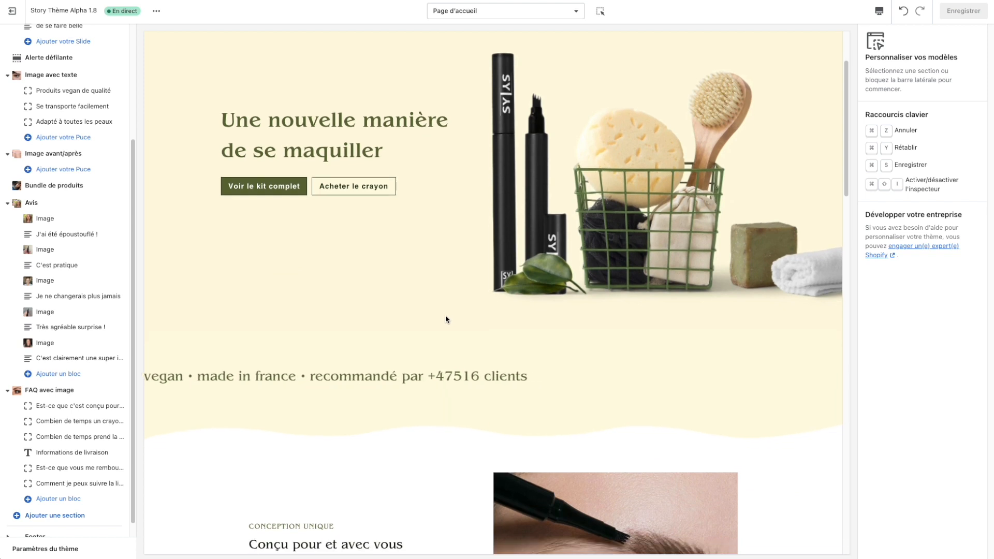
# - Search the theme sections for "custom" and add a Custom HTML / Liquid section at the end of the home page
pyautogui.scroll(-1, 79, 459)
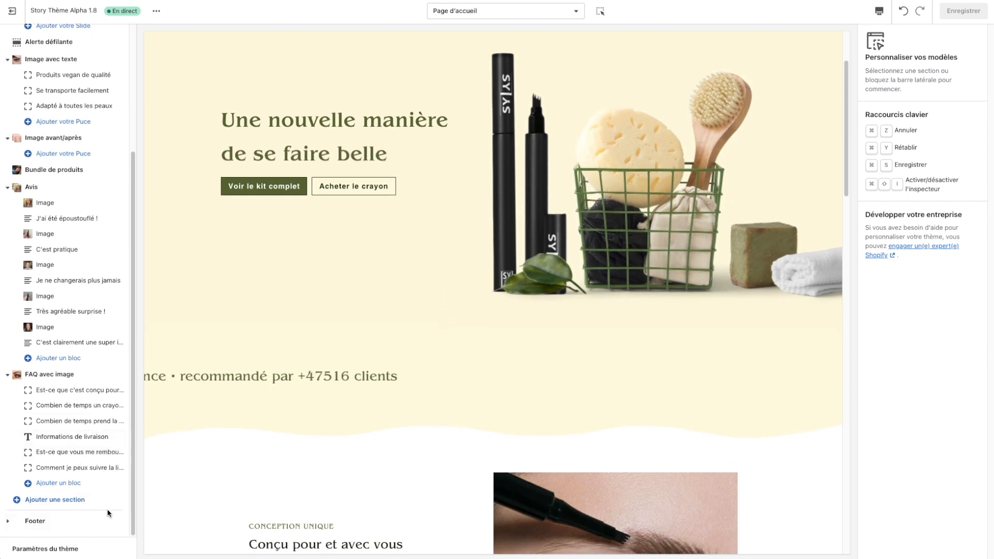
pyautogui.click(57, 500)
pyautogui.write('custom')
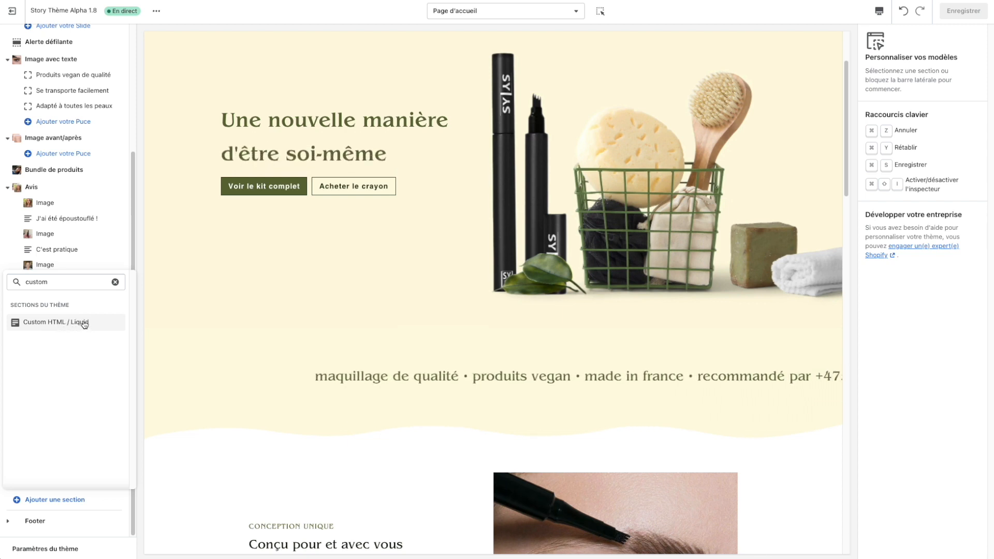
pyautogui.click(86, 330)
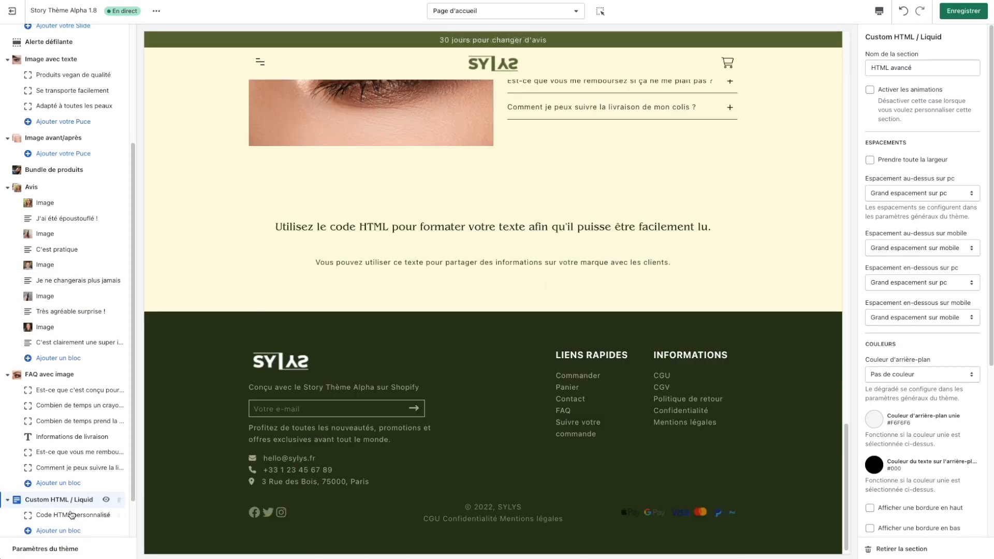
pyautogui.scroll(-1, 65, 523)
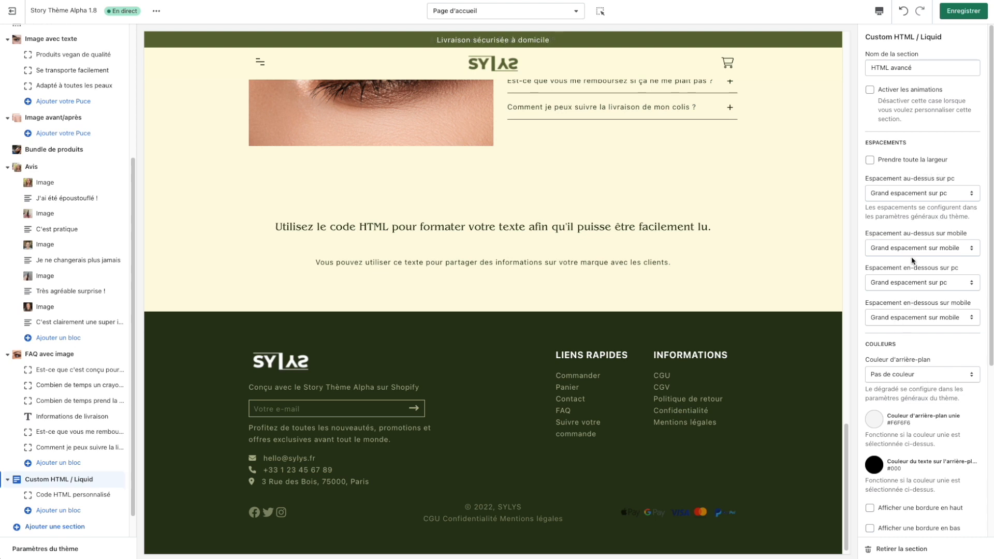
# - Try the Couleur unie background on the Custom HTML / Liquid section, return it to Pas de couleur and review the remaining section settings
pyautogui.click(922, 375)
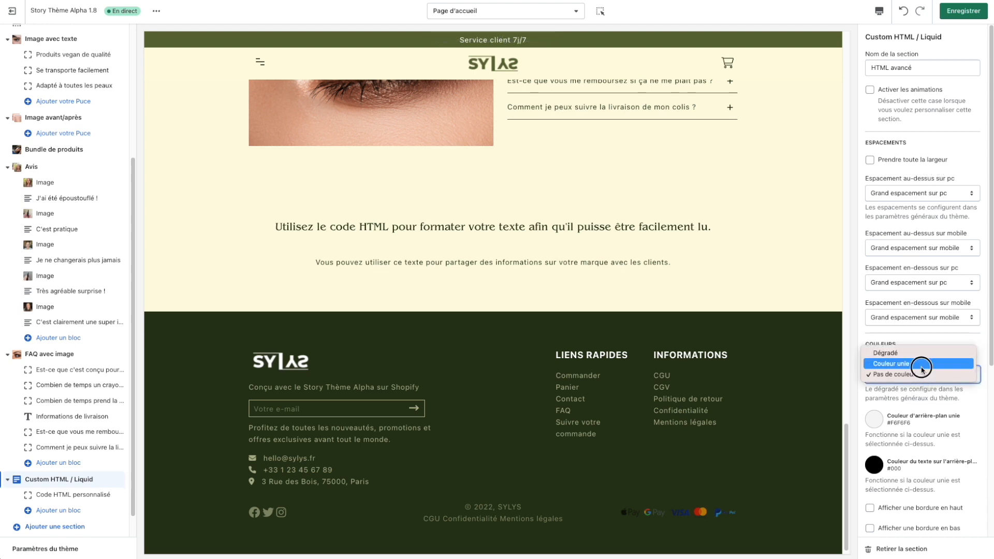
pyautogui.click(899, 363)
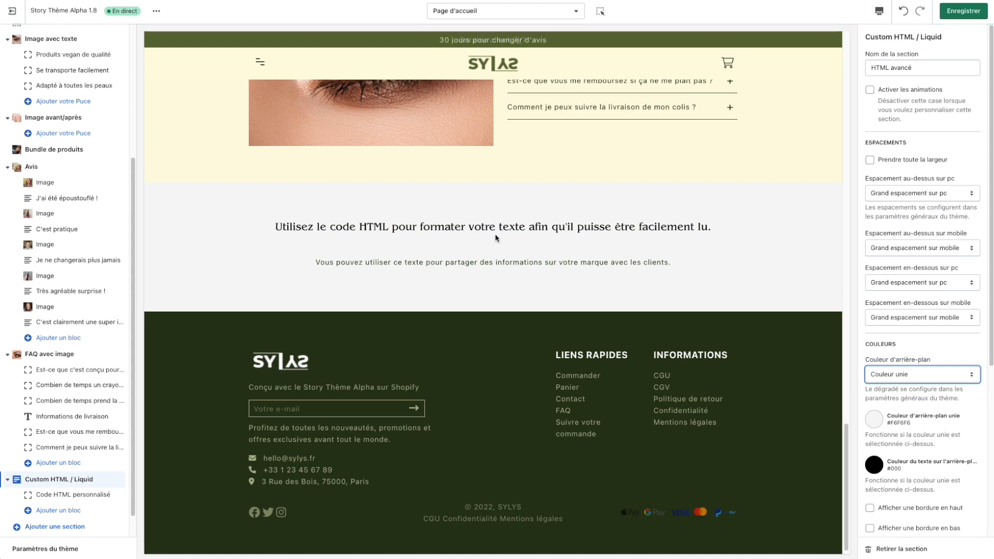
pyautogui.click(879, 377)
pyautogui.click(902, 386)
pyautogui.scroll(-4, 948, 427)
pyautogui.scroll(-1, 911, 377)
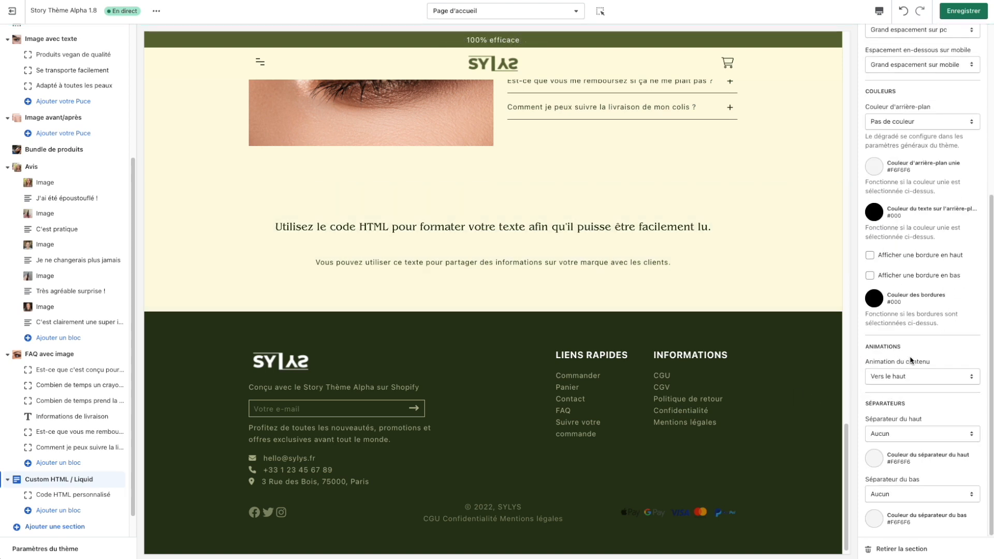
pyautogui.scroll(5, 911, 360)
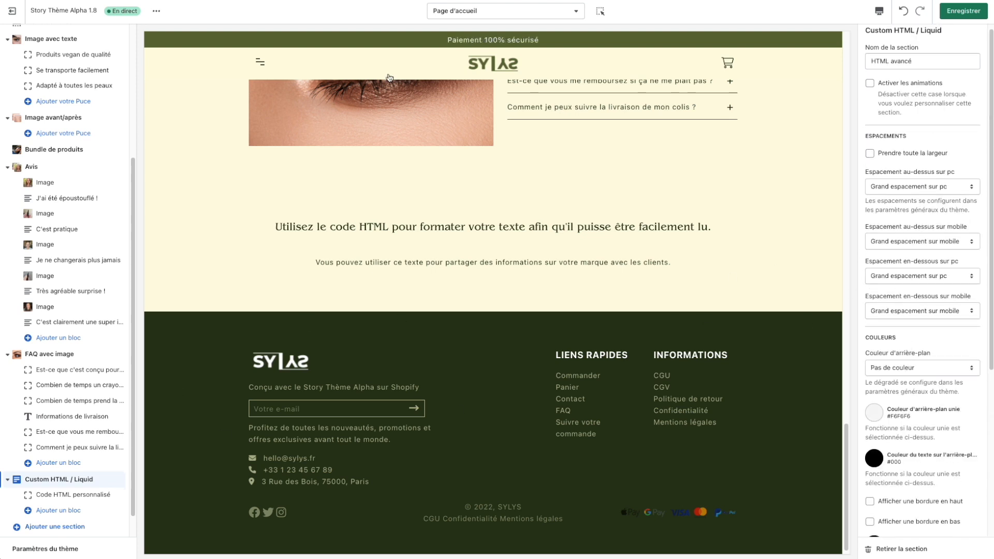
# - Examine the HTML code of the Code HTML personnalisé block, highlighting its full contents
pyautogui.click(63, 498)
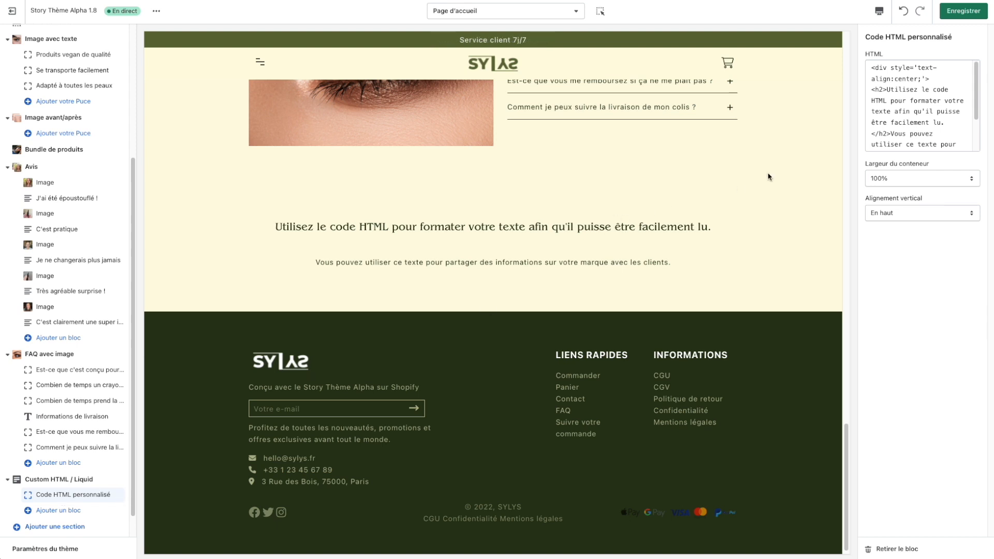
pyautogui.click(872, 67)
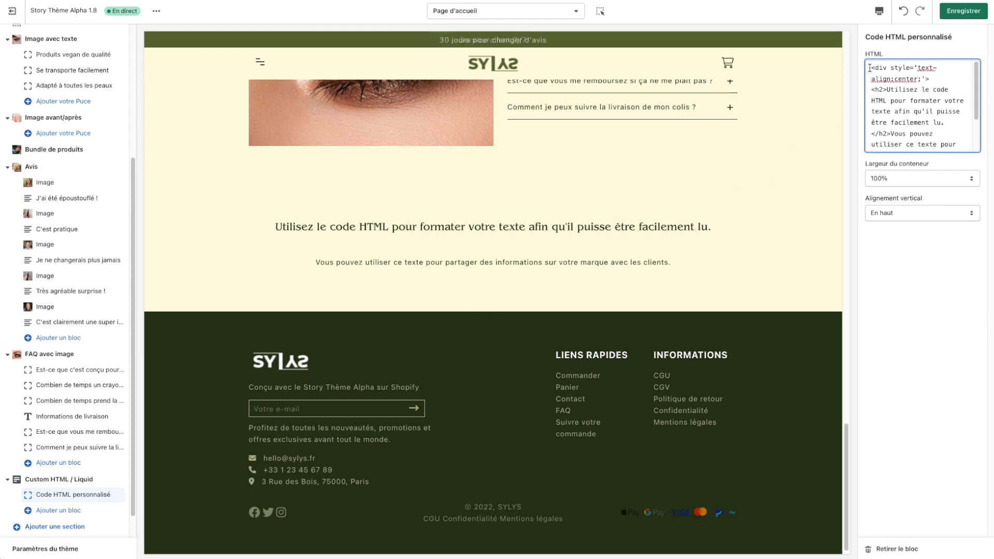
pyautogui.moveTo(873, 67); pyautogui.dragTo(984, 161)
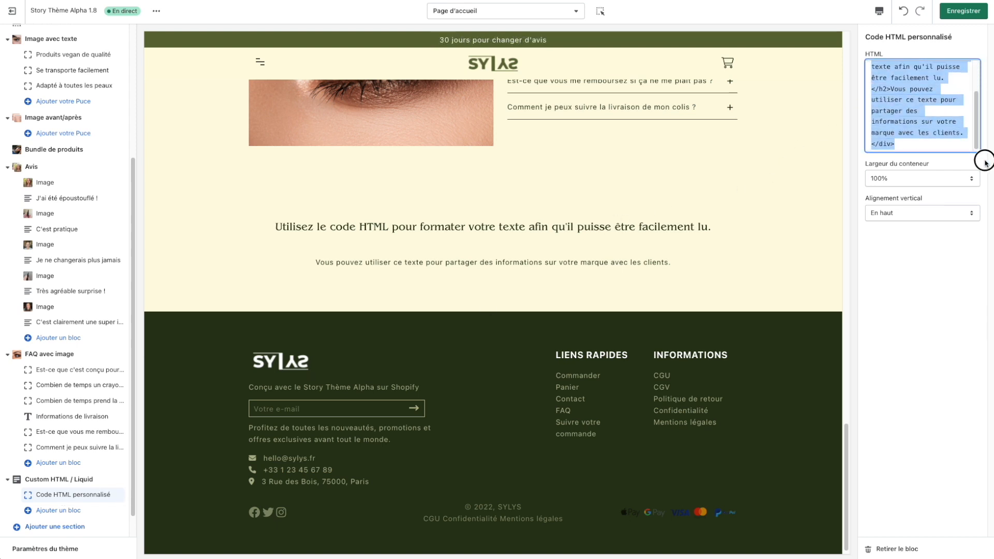
pyautogui.click(926, 140)
pyautogui.moveTo(921, 146); pyautogui.dragTo(883, 57)
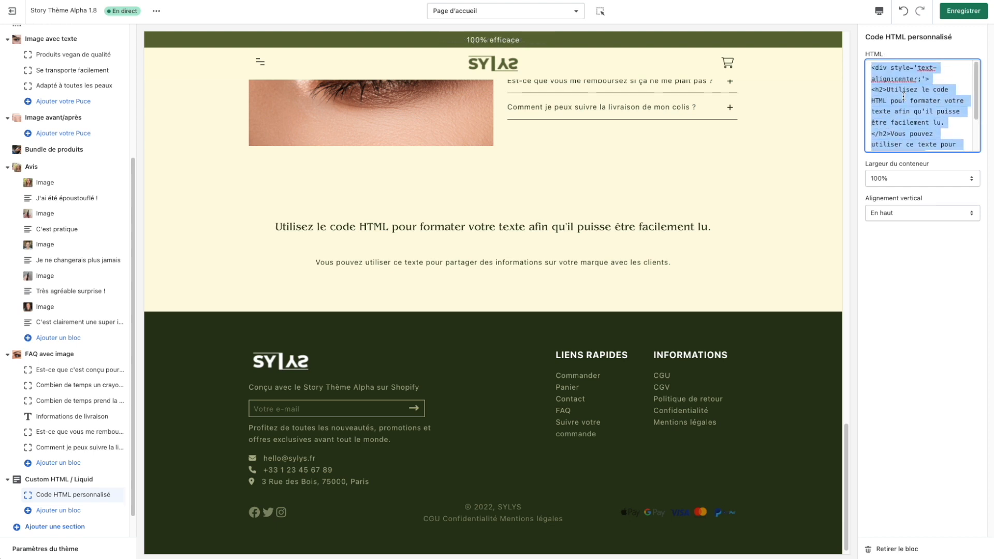
pyautogui.click(903, 96)
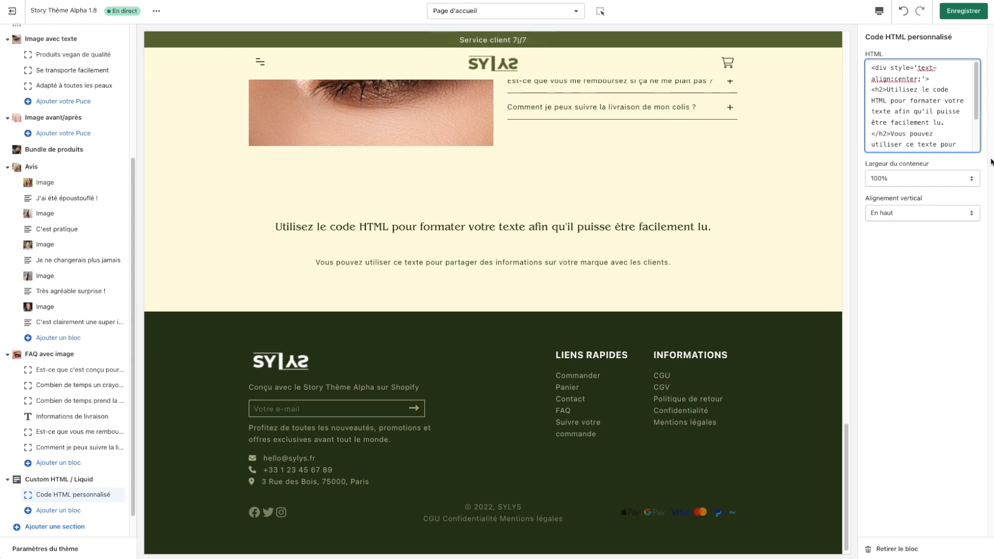
# - Try a container width of 33% on the Code HTML personnalisé block and return it to 100%
pyautogui.click(909, 180)
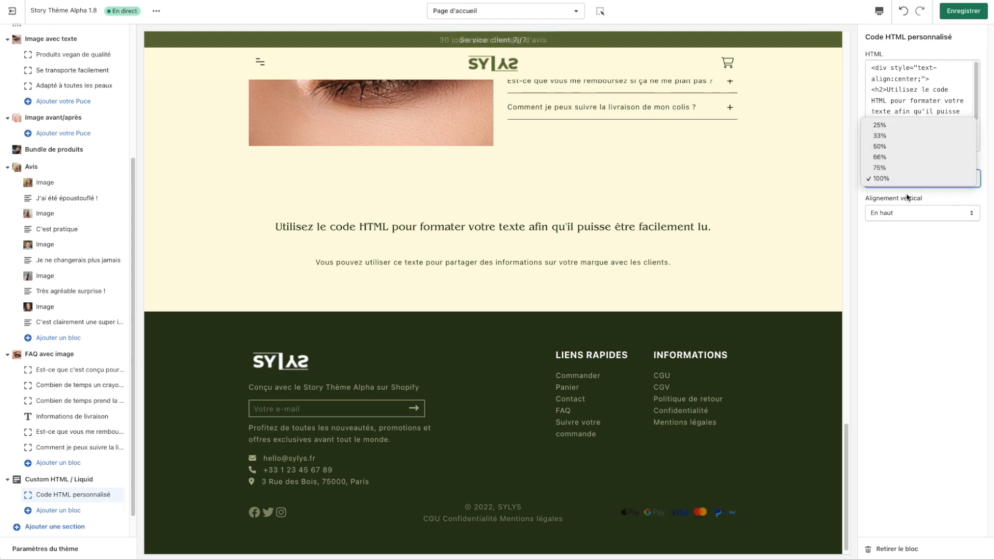
pyautogui.click(893, 135)
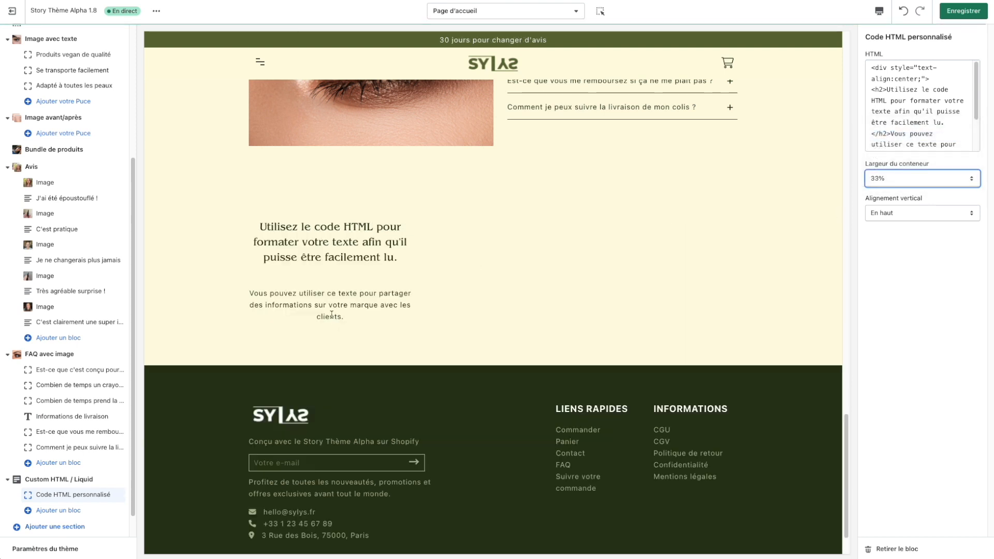
pyautogui.click(906, 178)
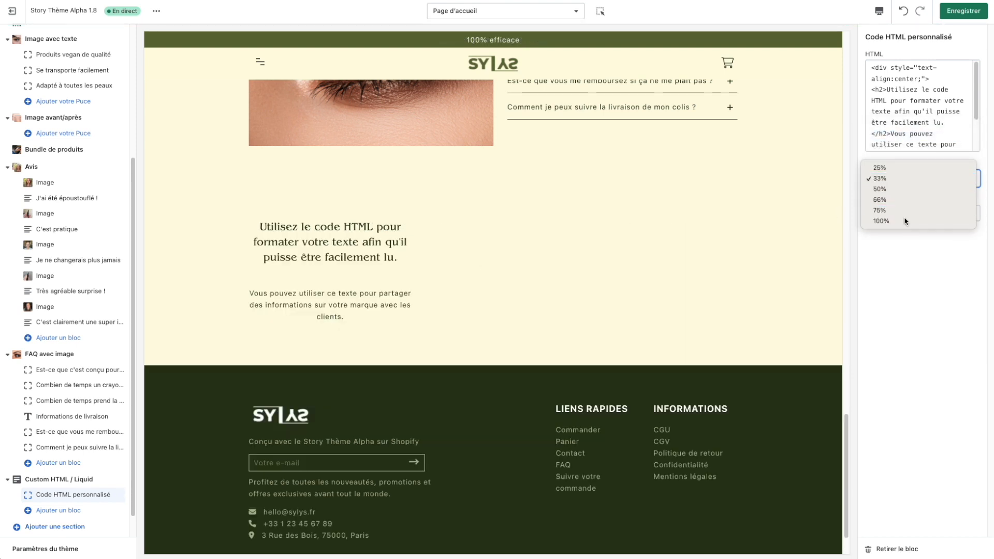
pyautogui.click(907, 220)
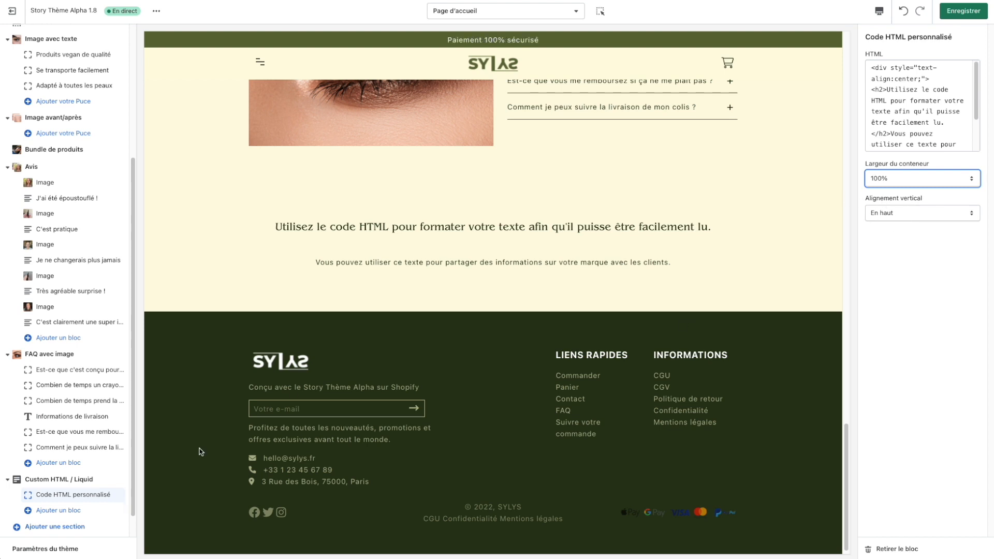
# - Add two more Code HTML personnalisé blocks to the Custom HTML / Liquid section
pyautogui.click(62, 512)
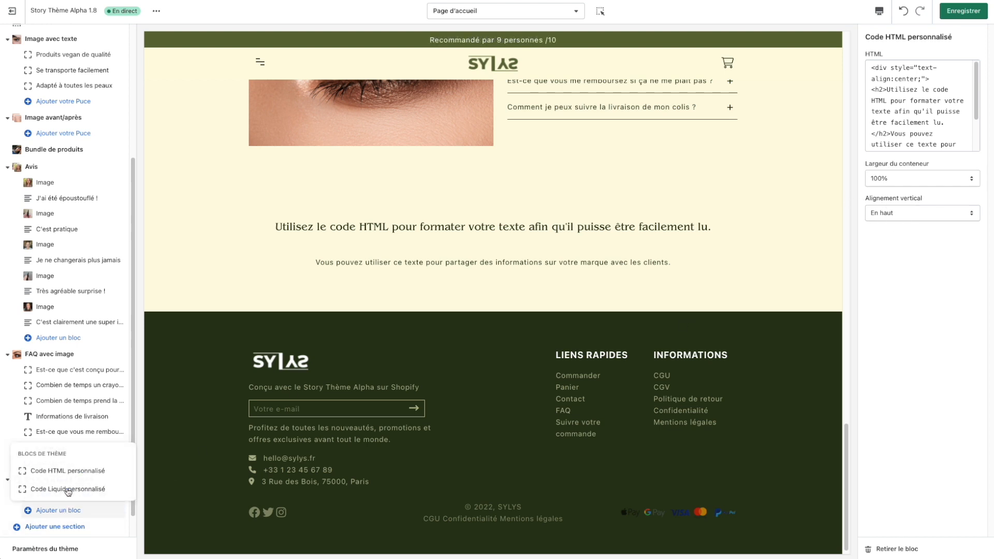
pyautogui.click(68, 471)
pyautogui.click(58, 526)
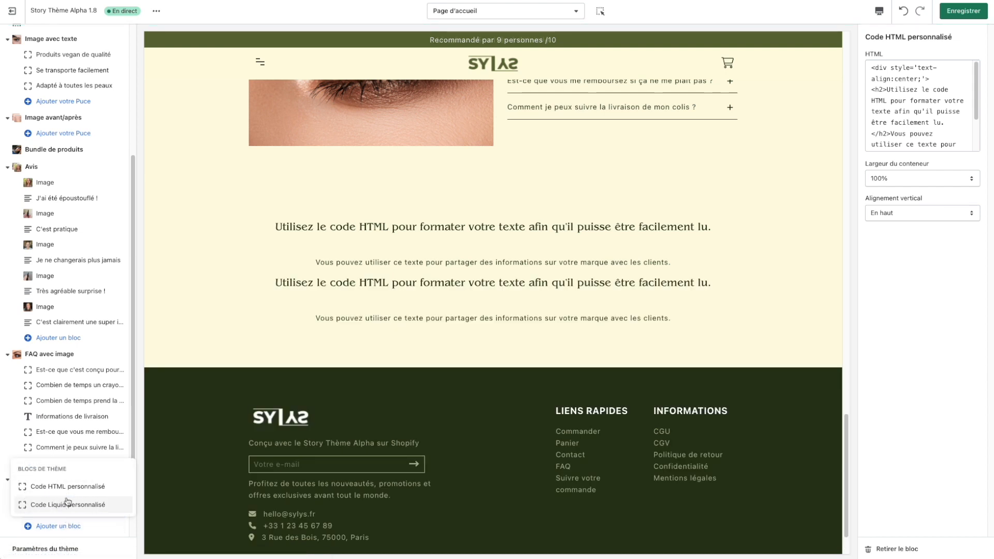
pyautogui.click(68, 486)
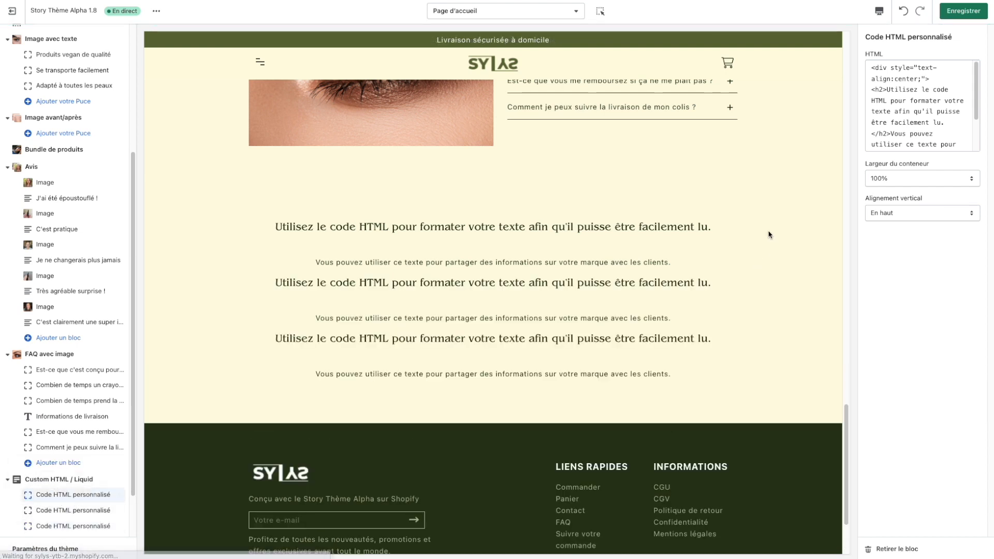
# - Set the container width of the first Code HTML personnalisé block to 25%
pyautogui.click(916, 178)
pyautogui.click(880, 125)
# - Set the container width of the second Code HTML personnalisé block to 33% and of the third to 25%
pyautogui.click(65, 511)
pyautogui.click(918, 178)
pyautogui.click(880, 135)
pyautogui.click(73, 526)
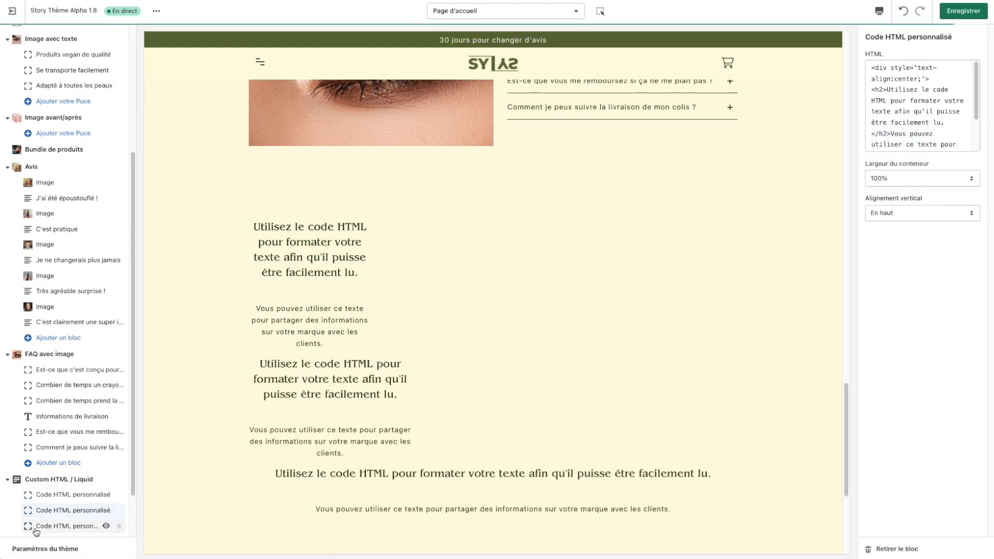
pyautogui.click(910, 178)
pyautogui.click(880, 125)
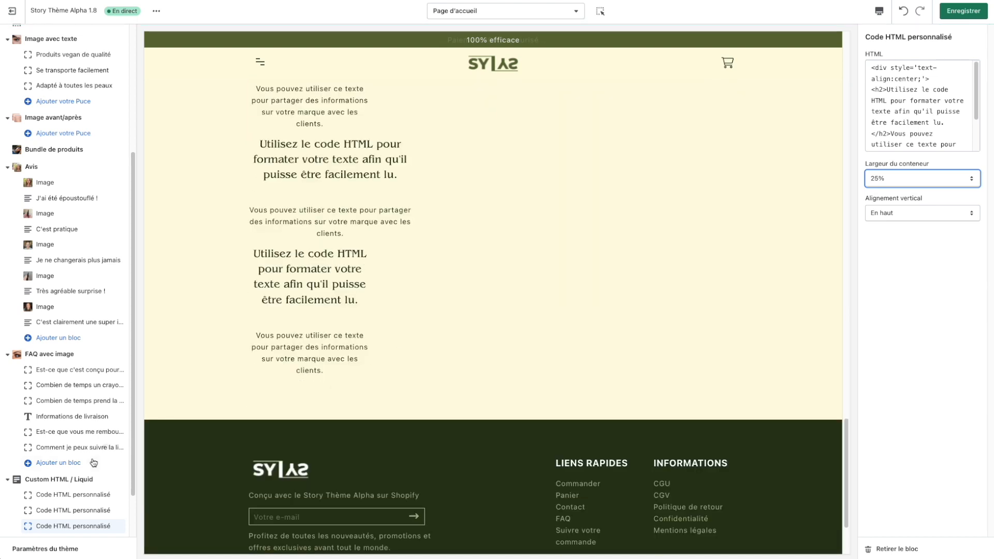
# - Remove the third and second Code HTML personnalisé blocks from the Custom HTML / Liquid section
pyautogui.scroll(-1, 101, 459)
pyautogui.click(897, 549)
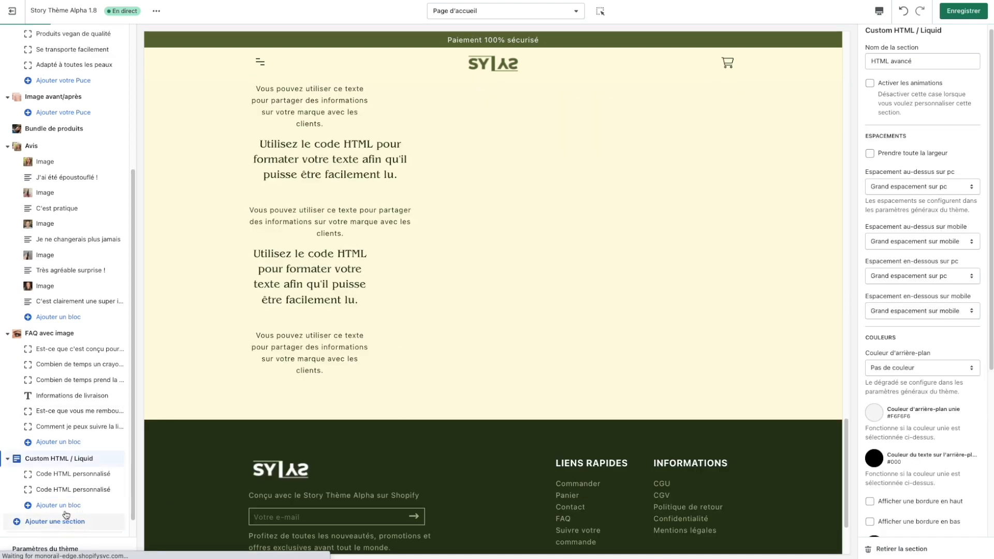
pyautogui.click(76, 492)
pyautogui.click(895, 549)
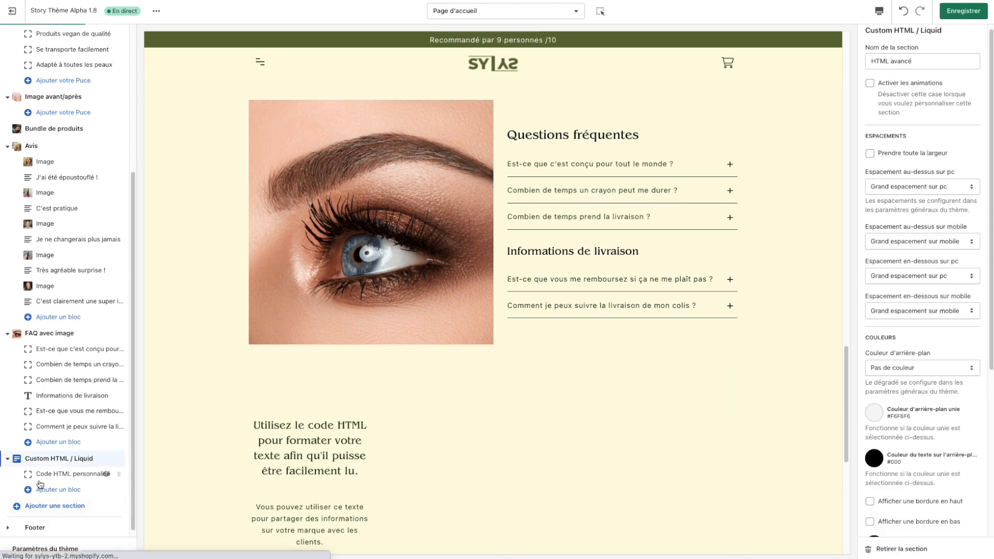
# - Check the vertical alignment options of the remaining Code HTML personnalisé block without changing them
pyautogui.click(46, 474)
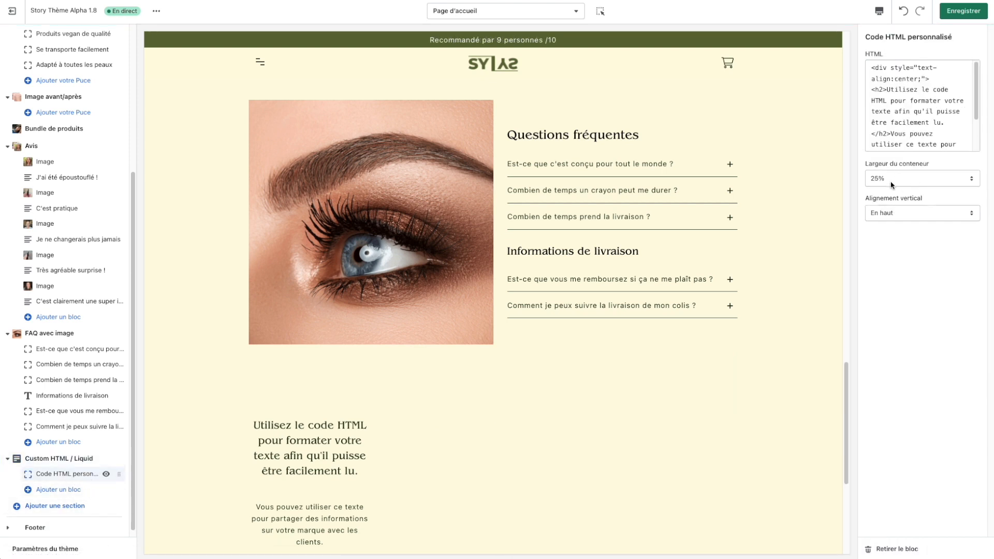
pyautogui.scroll(-3, 555, 335)
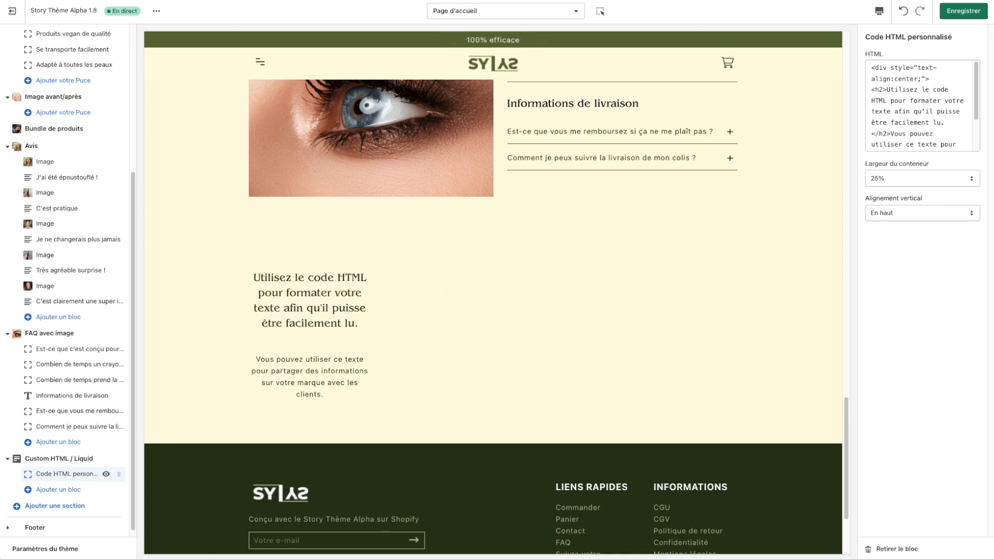
pyautogui.click(933, 218)
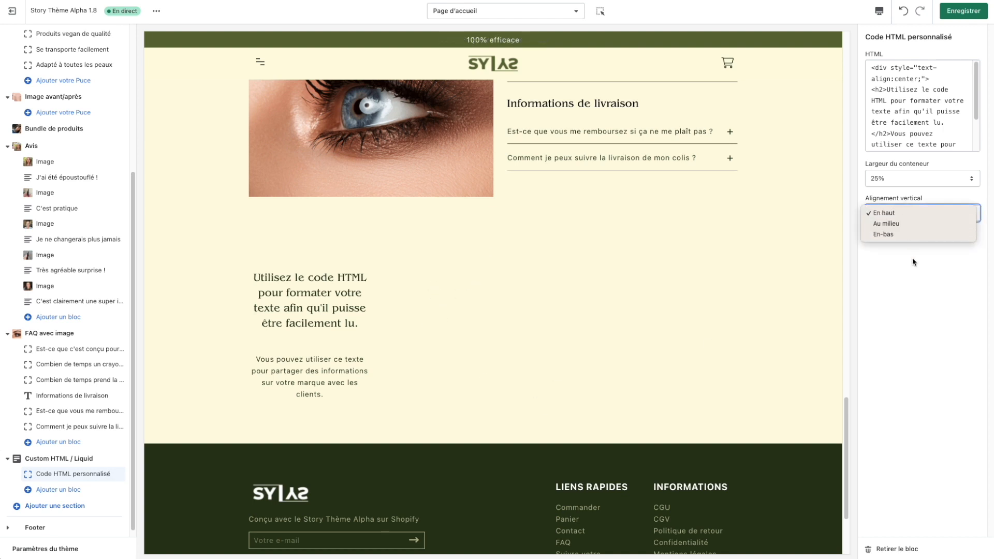
pyautogui.click(913, 261)
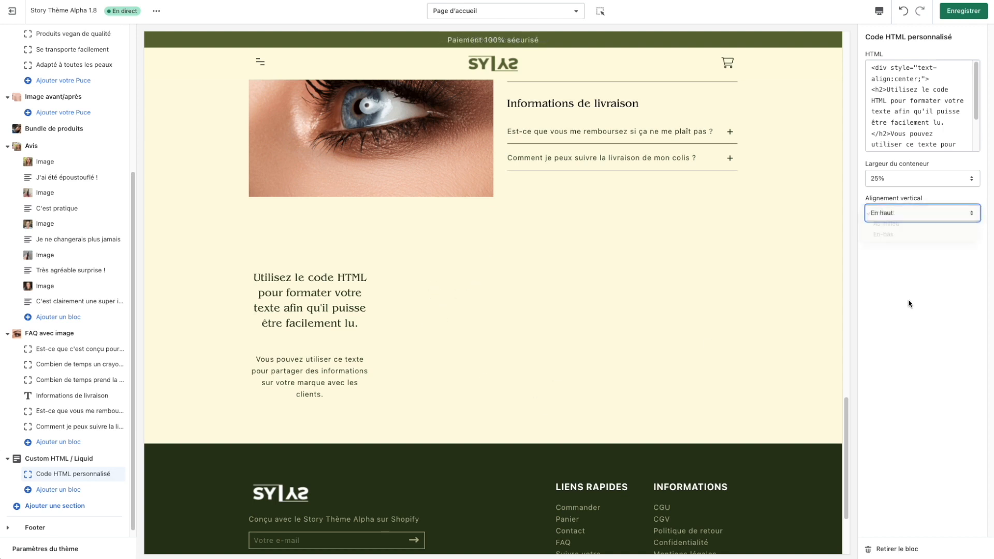
# - Open the theme settings and examine the custom CSS and JS fields under Code personnalisé
pyautogui.click(50, 462)
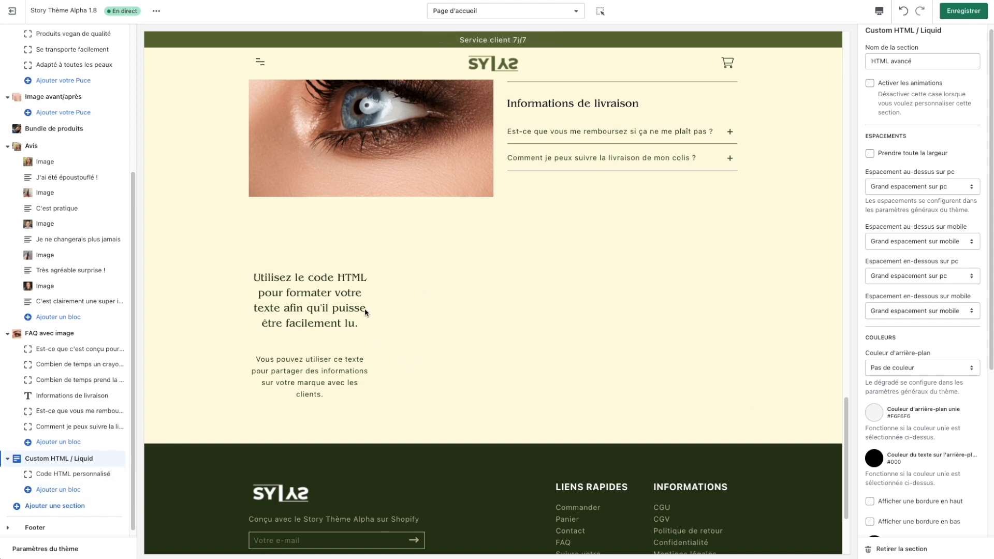
pyautogui.click(50, 555)
pyautogui.scroll(-3, 954, 436)
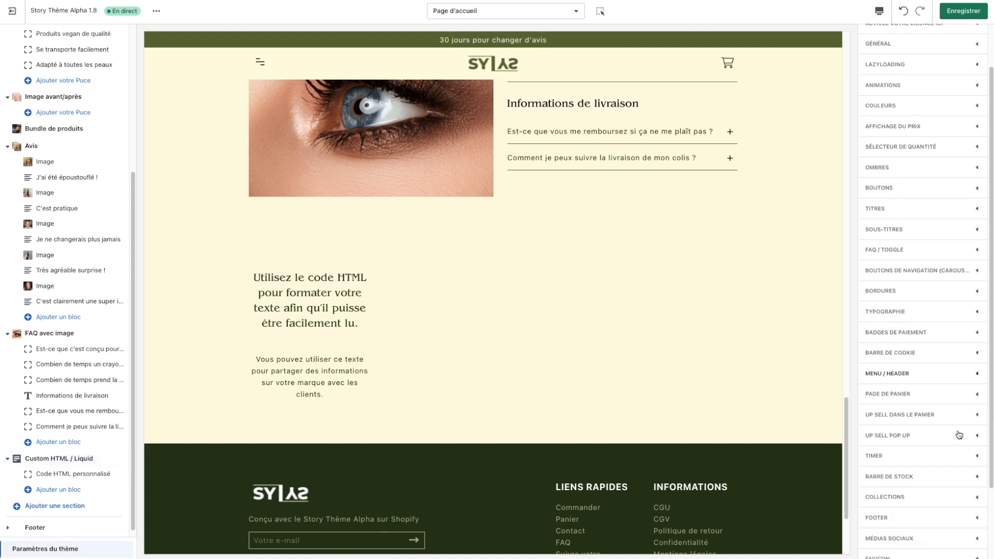
pyautogui.scroll(-3, 929, 511)
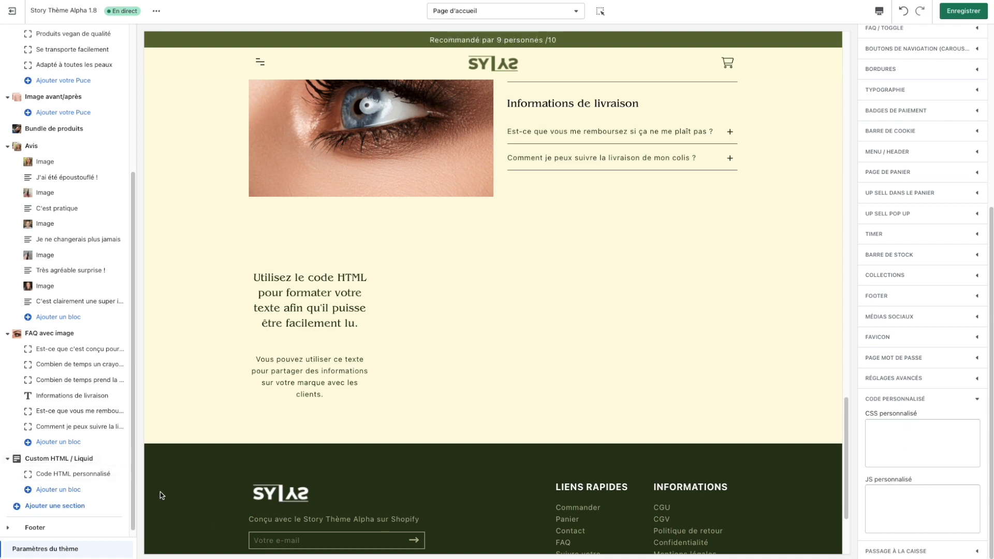
# - Add a Code Liquid personnalisé block to the Custom HTML / Liquid section and open its help link about Liquid
pyautogui.click(81, 474)
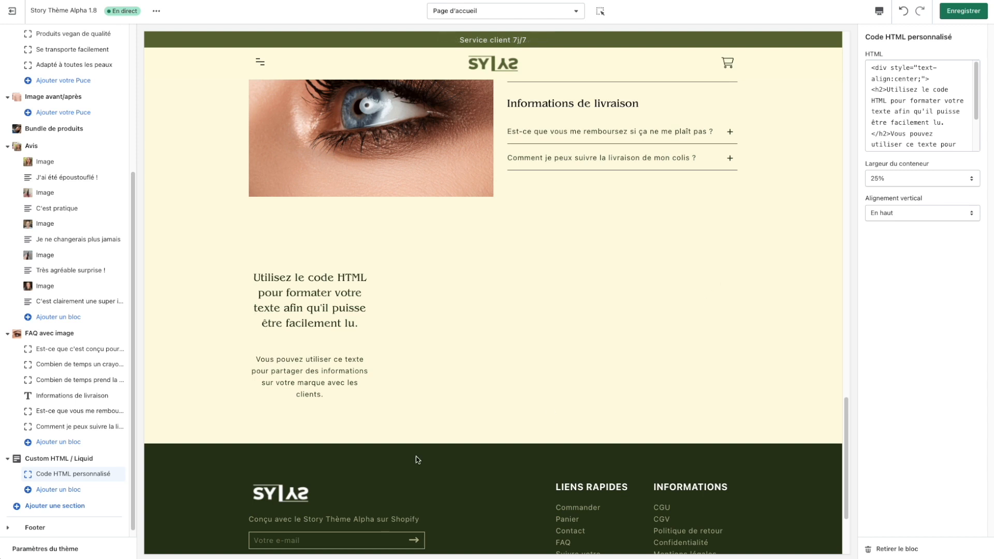
pyautogui.click(54, 491)
pyautogui.click(79, 468)
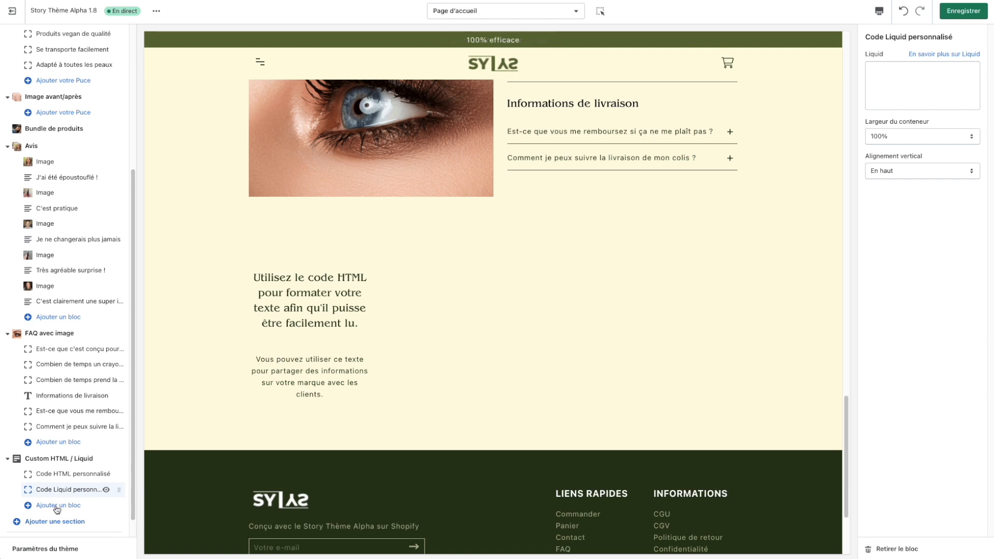
pyautogui.click(939, 54)
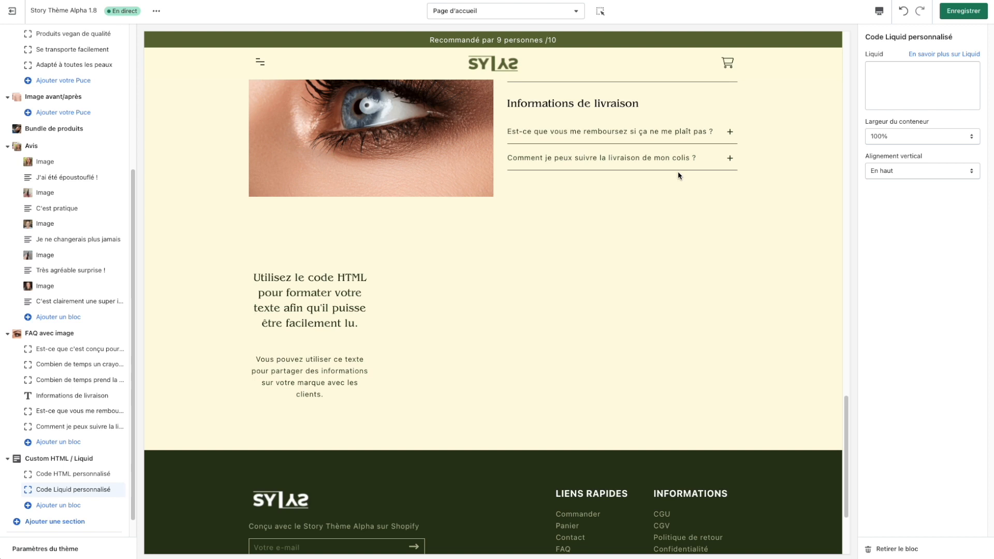
# - Go to the Crayon de maquillage product page in the store preview and add a Custom HTML / Liquid section to its template
pyautogui.click(266, 63)
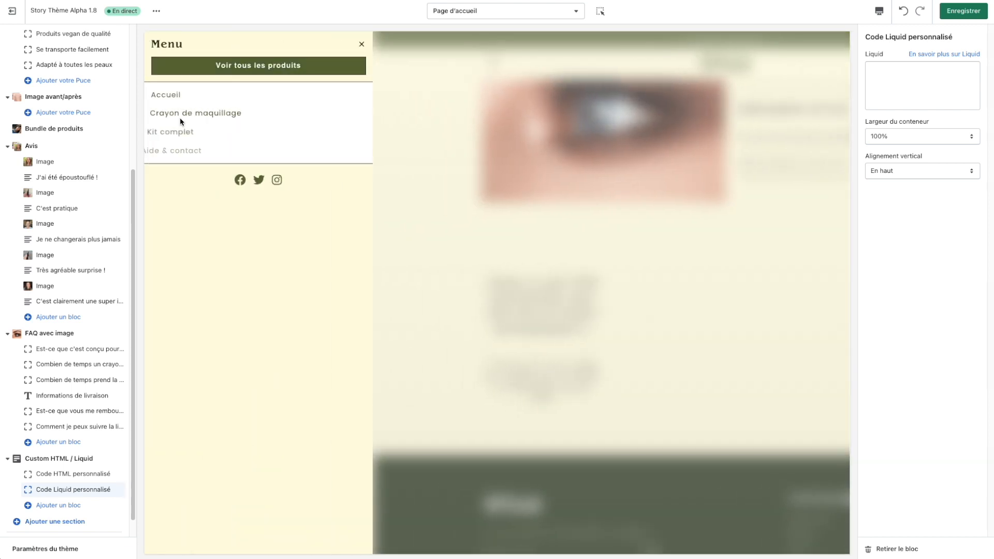
pyautogui.click(181, 116)
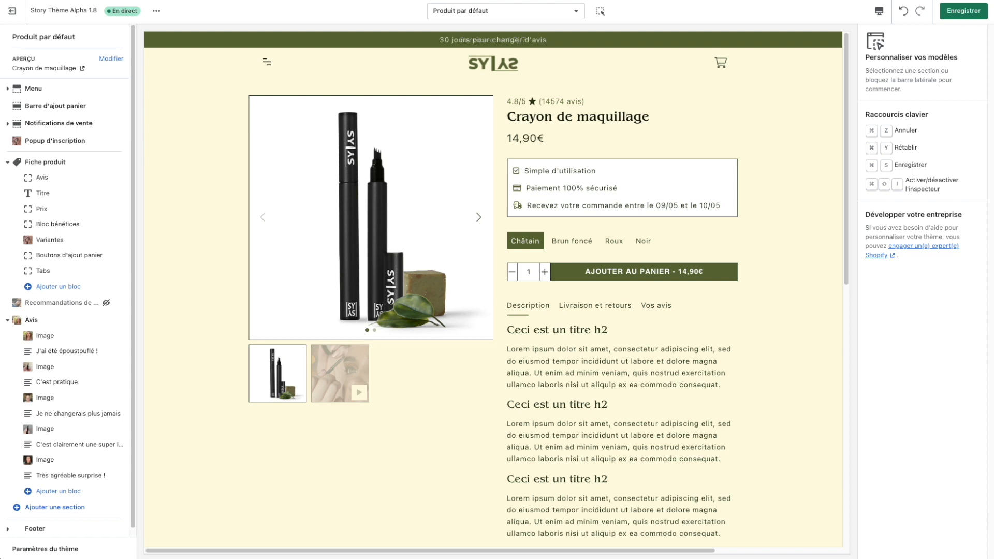
pyautogui.scroll(-1, 45, 344)
pyautogui.click(77, 510)
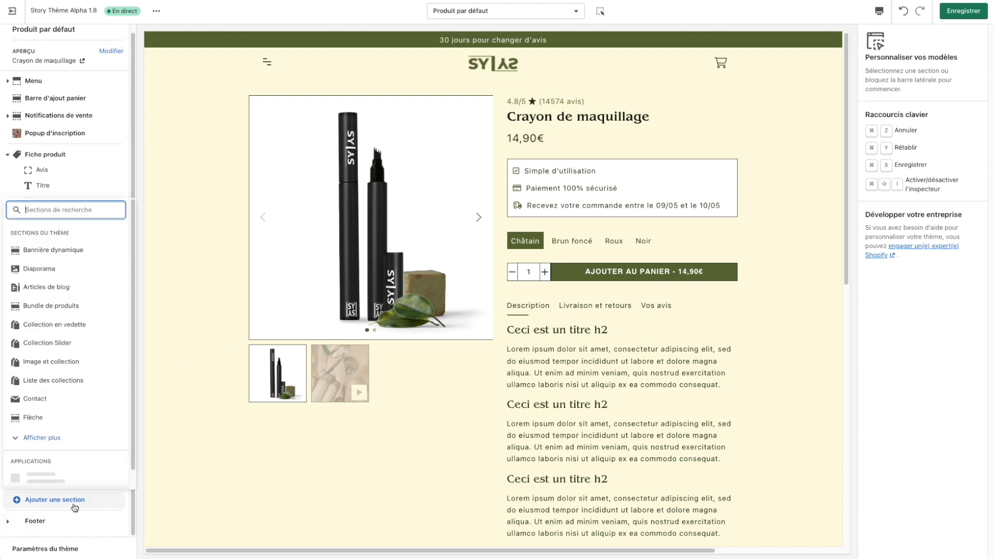
pyautogui.write('custom')
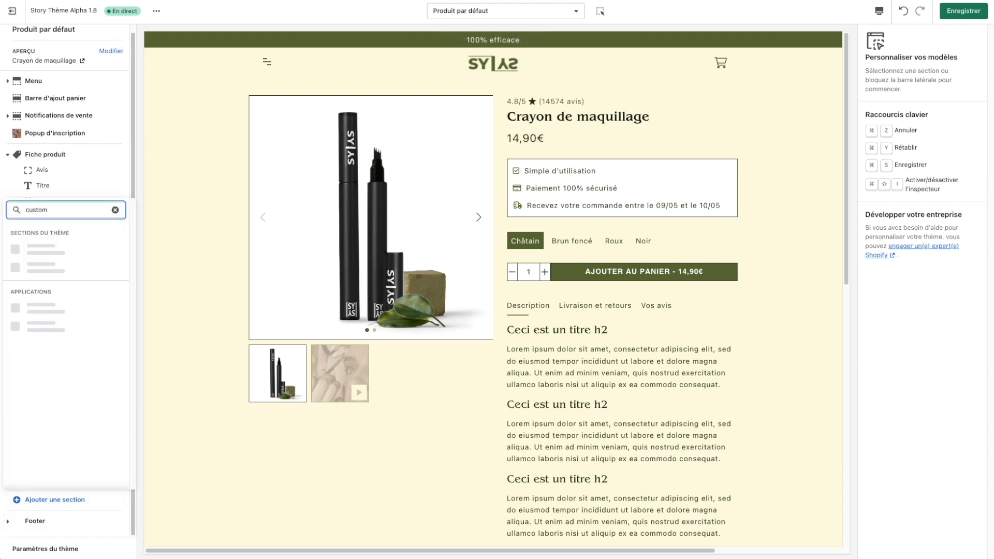
pyautogui.click(75, 250)
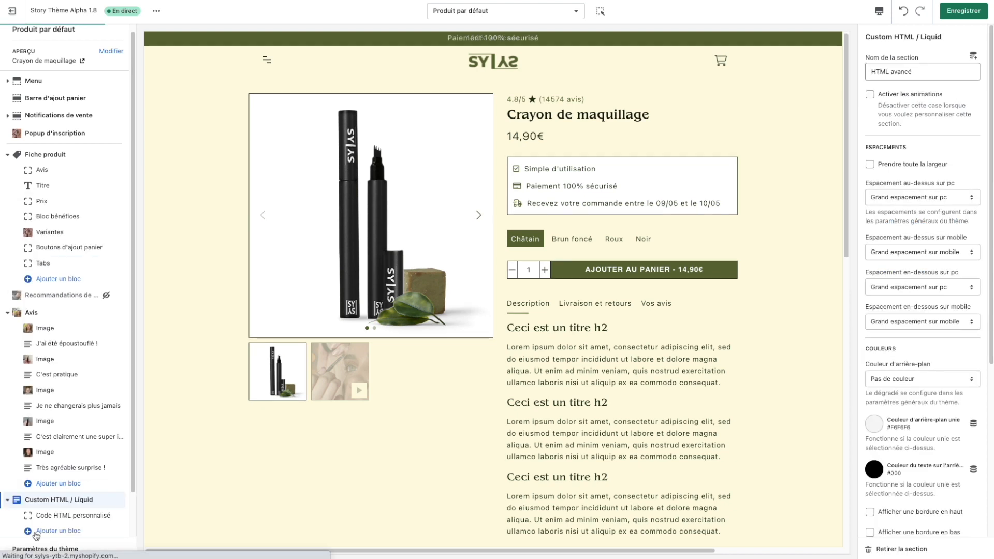
# - Replace the Code HTML personnalisé block in the Custom HTML / Liquid section with a Code Liquid personnalisé block
pyautogui.click(65, 515)
pyautogui.click(912, 550)
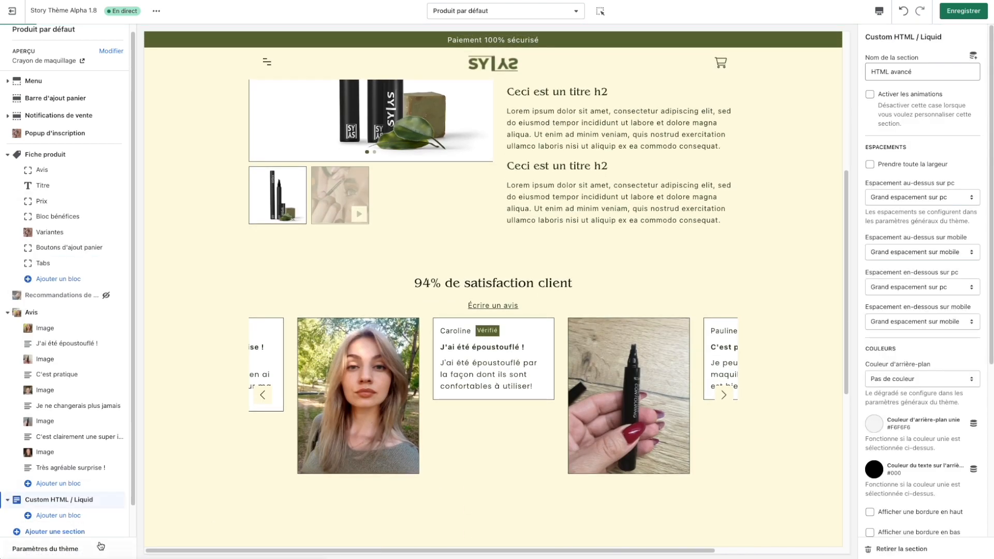
pyautogui.click(62, 515)
pyautogui.click(68, 494)
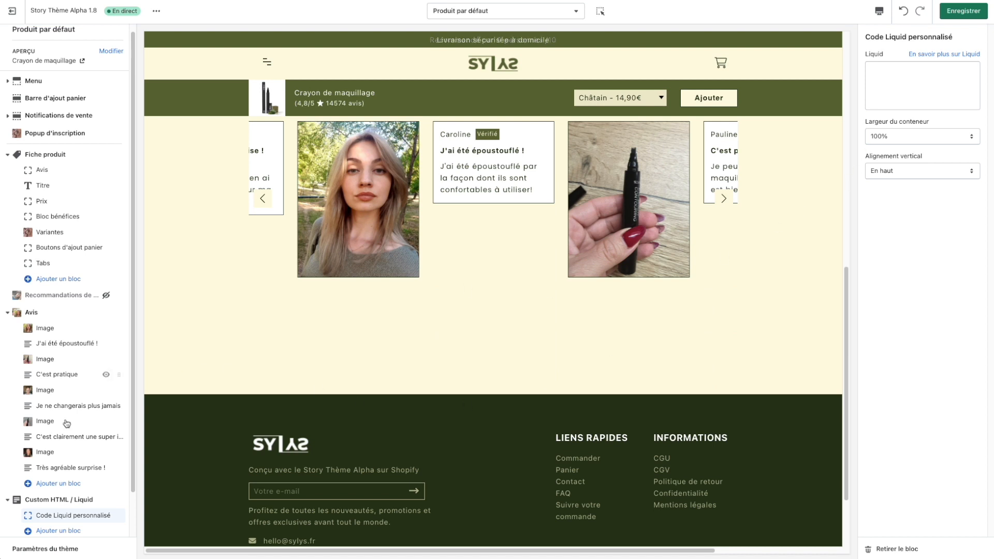
# - Set the Custom HTML / Liquid section's spacing above and below to Pas d'espacement for both pc and mobile
pyautogui.click(70, 499)
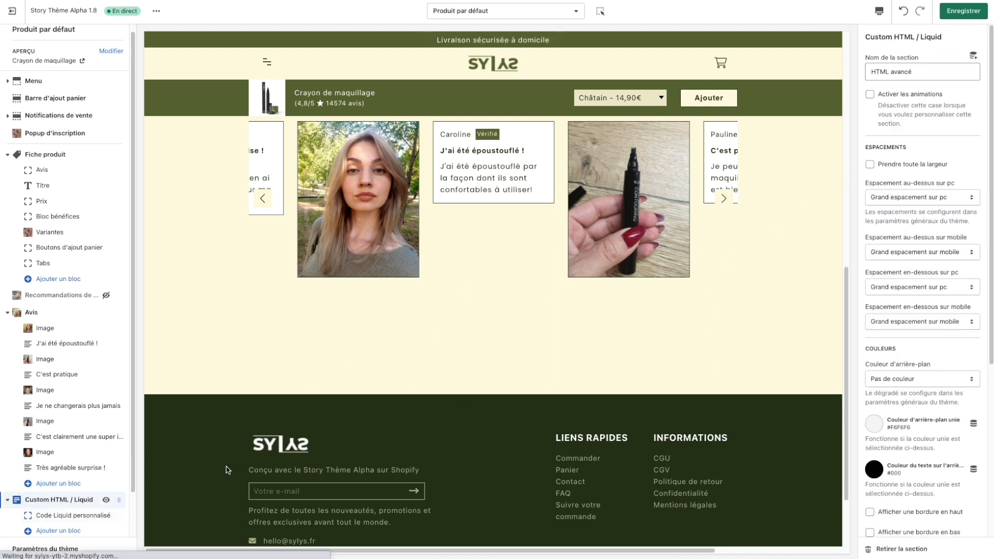
pyautogui.click(898, 199)
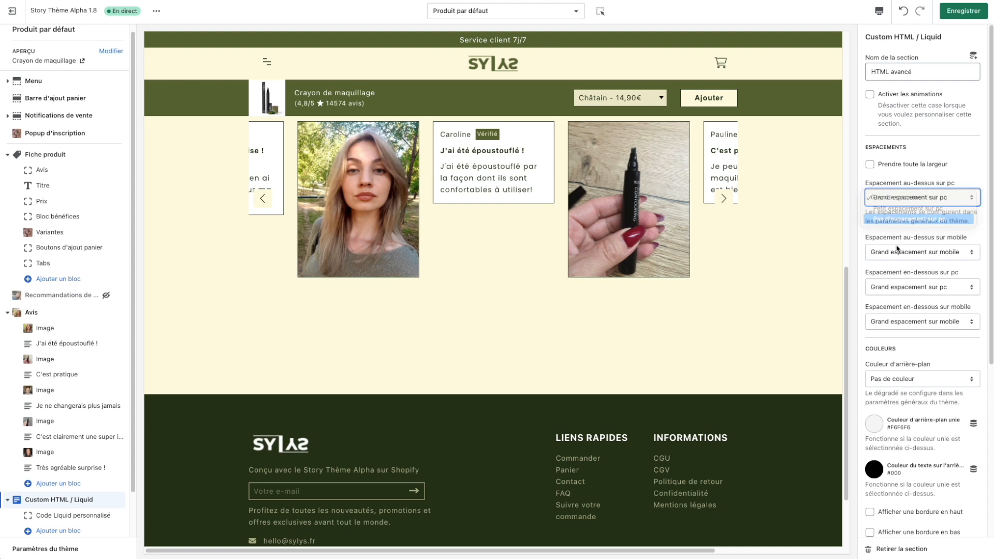
pyautogui.click(904, 219)
pyautogui.click(901, 253)
pyautogui.click(899, 274)
pyautogui.click(894, 287)
pyautogui.click(893, 308)
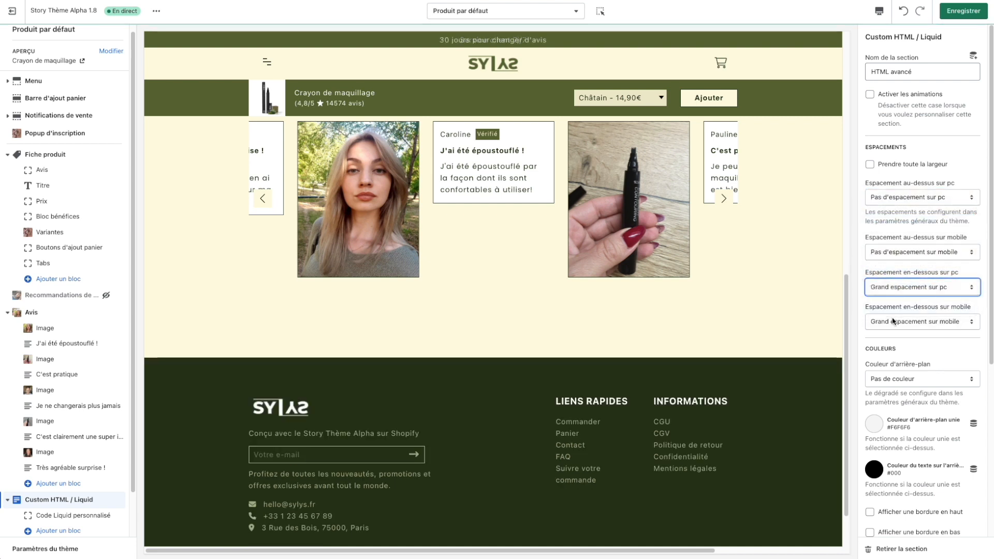
pyautogui.click(919, 322)
pyautogui.click(912, 344)
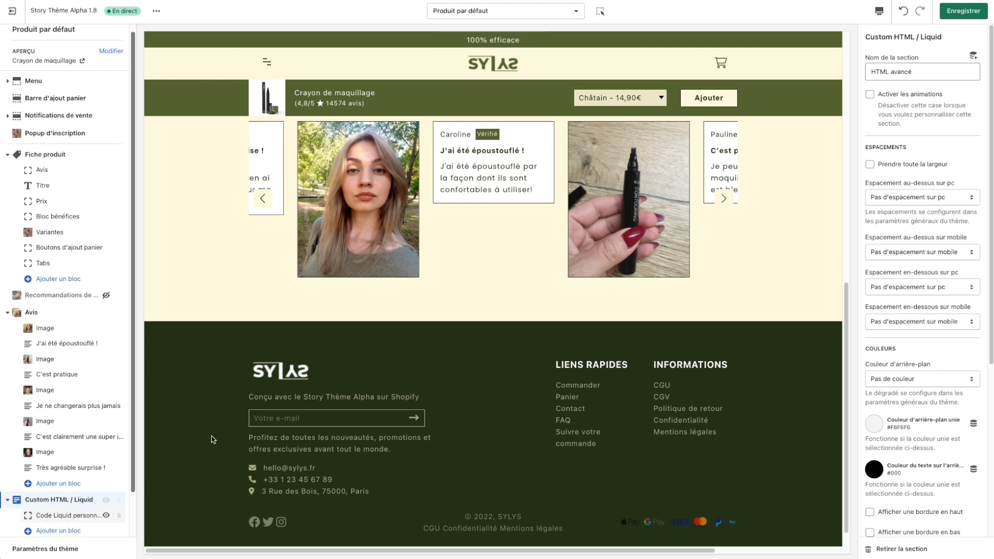
# - Open the Code Liquid personnalisé block's Liquid code for editing
pyautogui.click(68, 515)
pyautogui.click(909, 97)
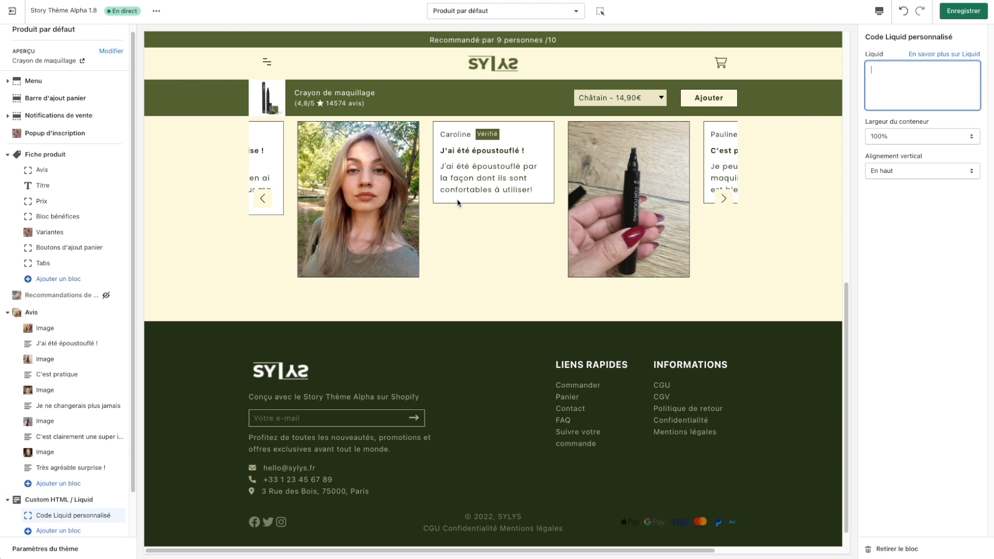